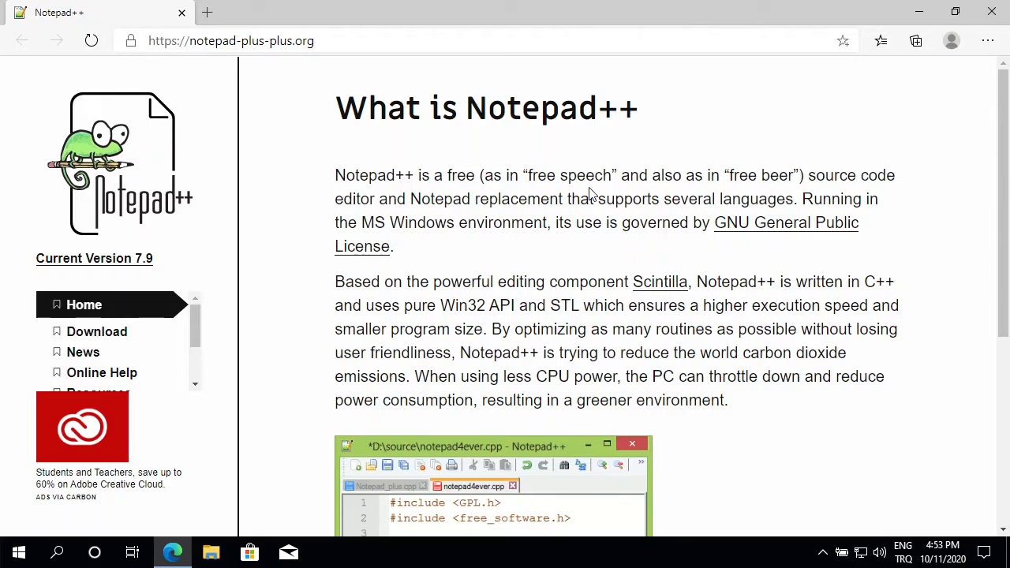
Step: Open the Notepad++ 7.9 release page from the site's downloads and look through its 32-bit and 64-bit download options
left_click(96, 332)
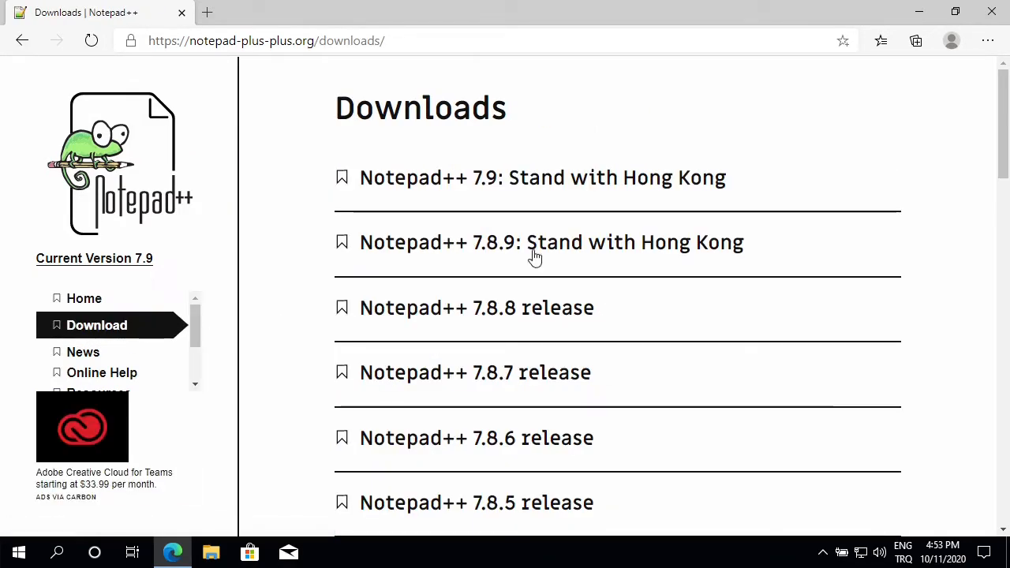
left_click(489, 184)
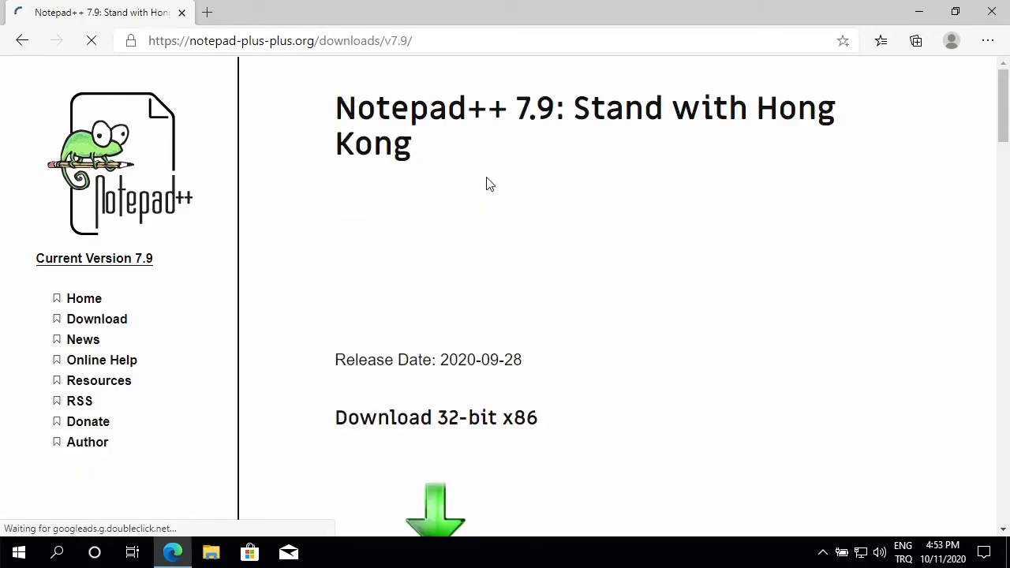
scroll(611, 331, "down", 3)
scroll(574, 330, "down", 2)
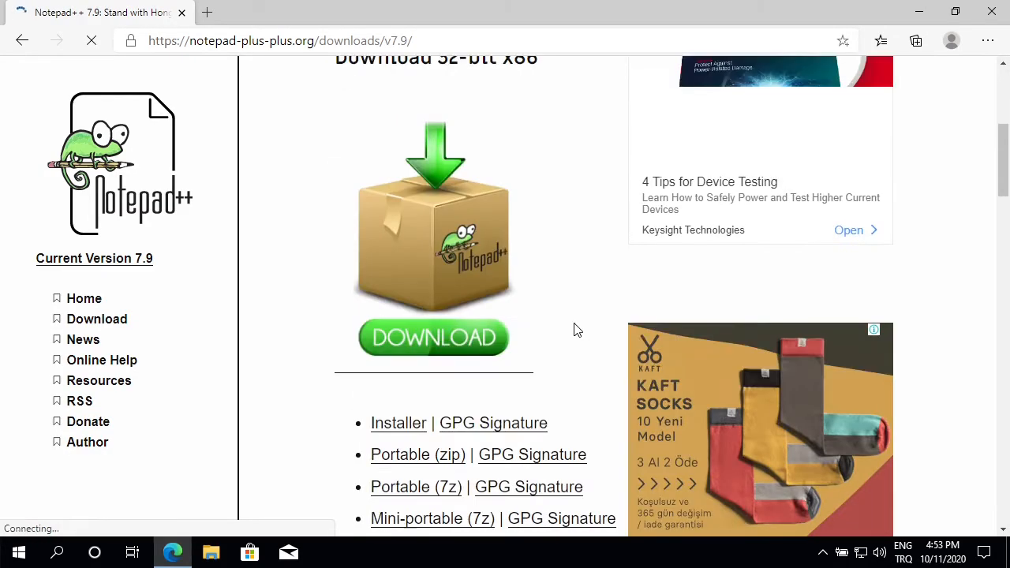
scroll(574, 330, "down", 3)
scroll(574, 330, "up", 3)
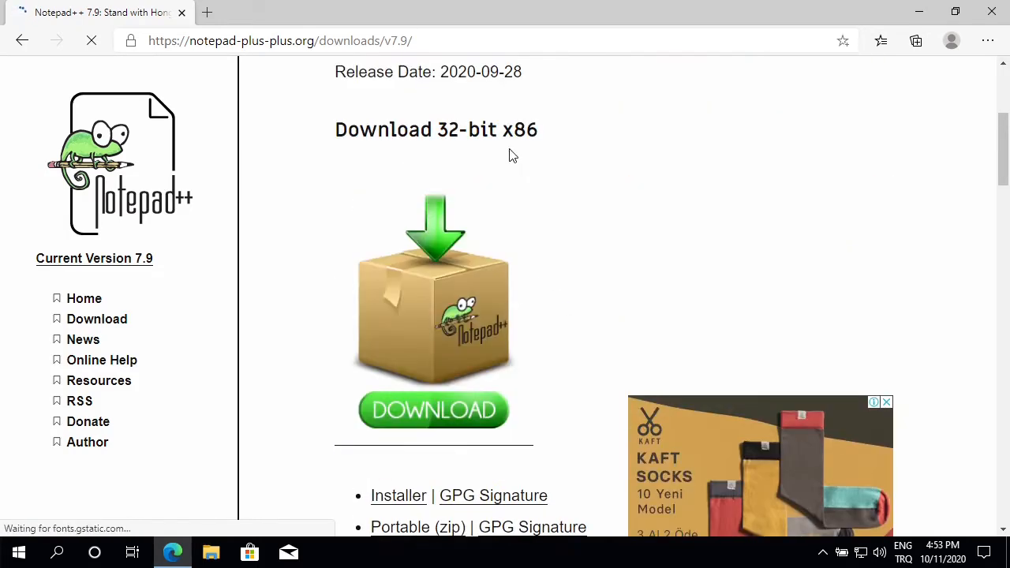
scroll(559, 313, "down", 4)
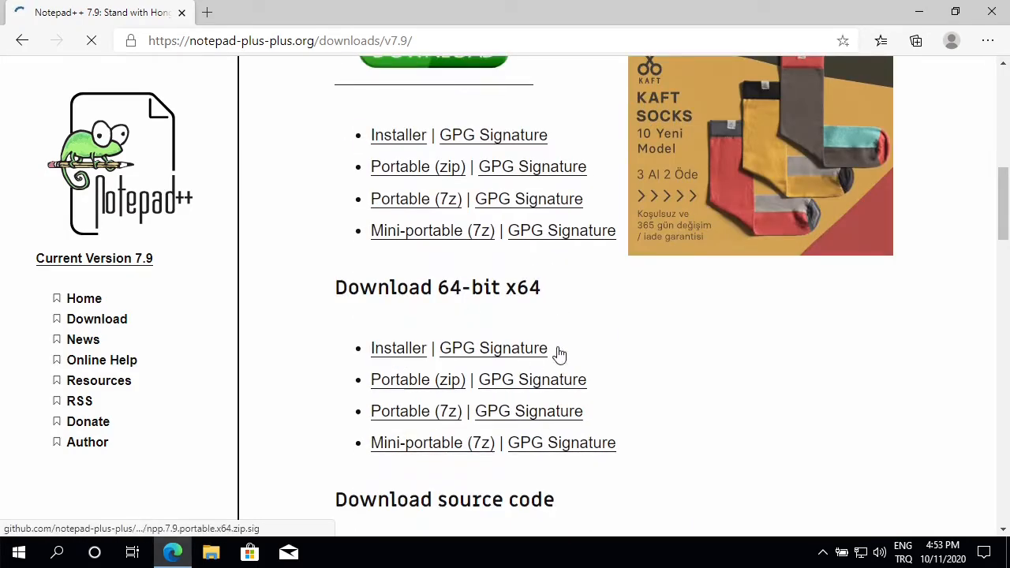
scroll(558, 352, "up", 2)
scroll(558, 352, "down", 1)
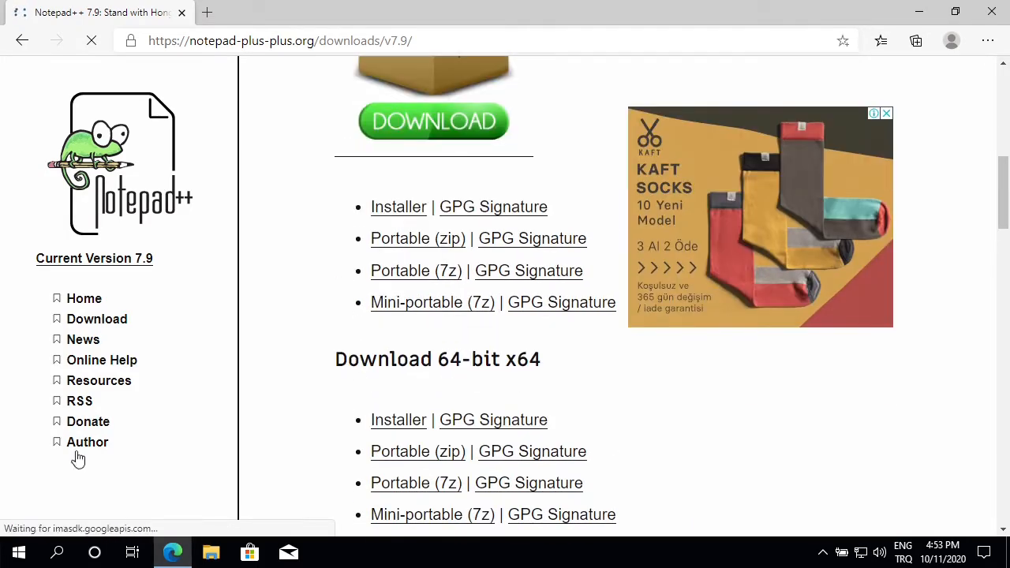
Step: Check the PC's system type in the Windows device specifications, and close Settings
right_click(19, 549)
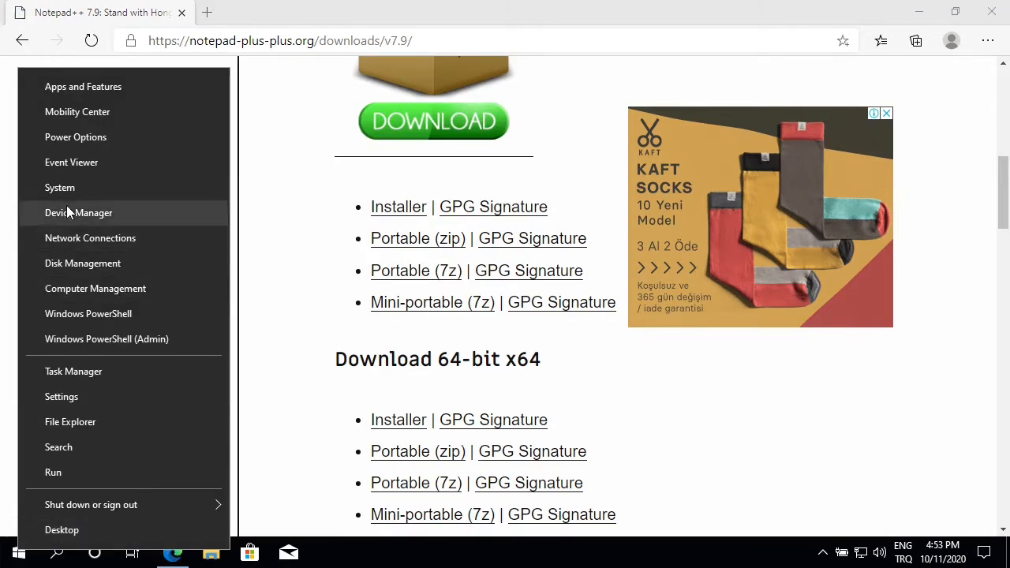
left_click(66, 188)
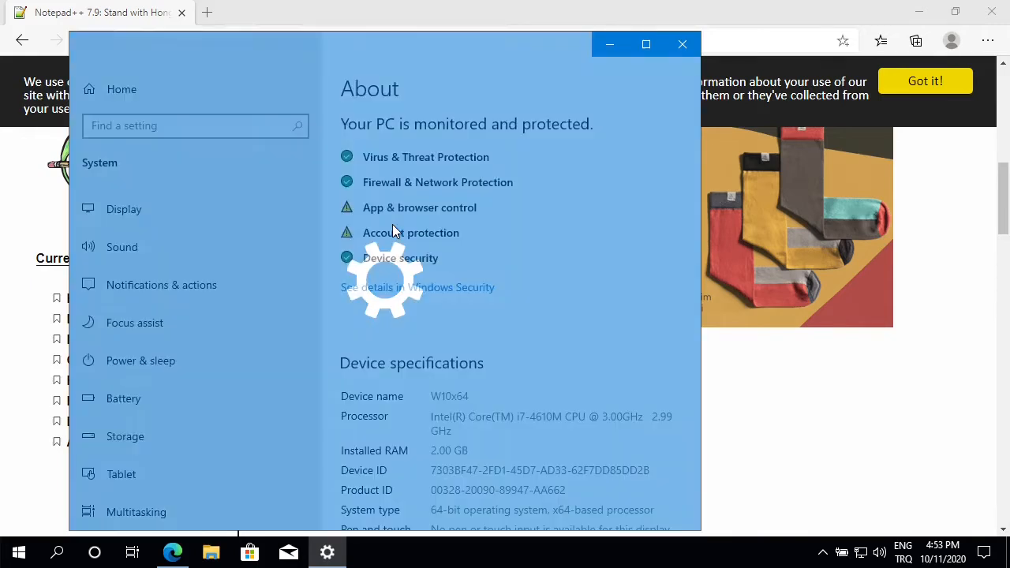
scroll(370, 410, "down", 2)
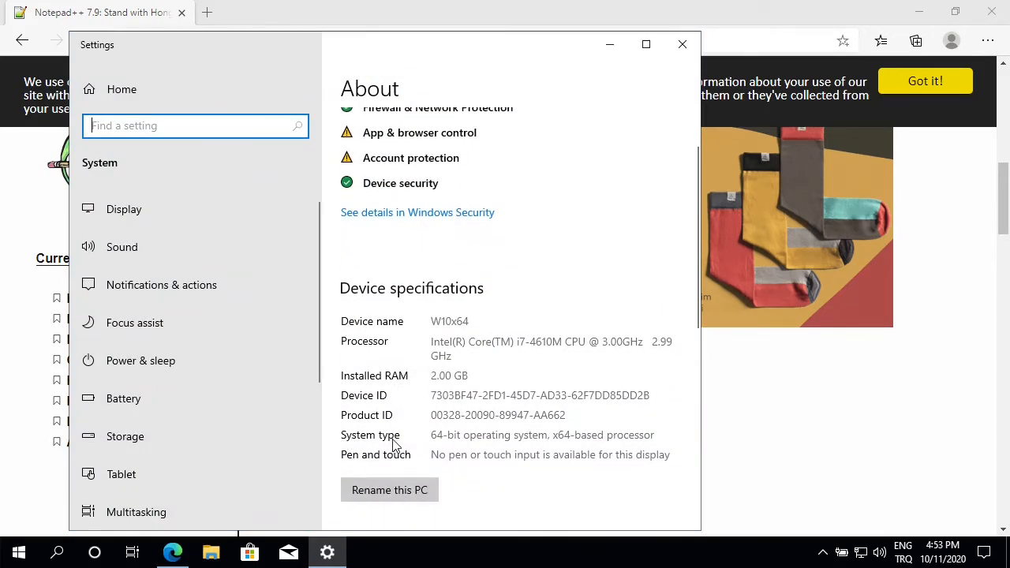
left_click(683, 47)
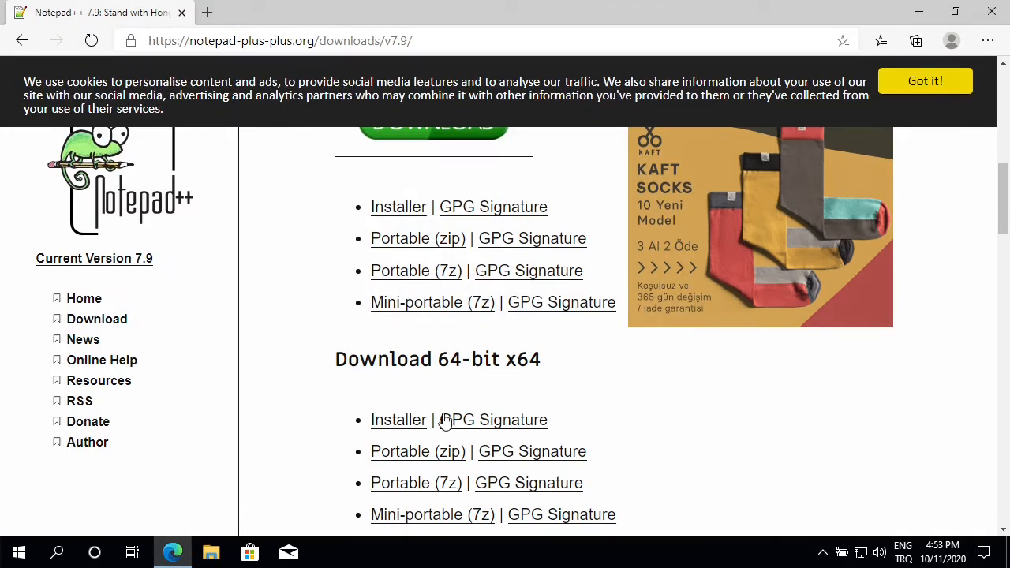
Step: Download the 64-bit x64 installer, show it in the Downloads folder and minimize the browser
left_click(402, 426)
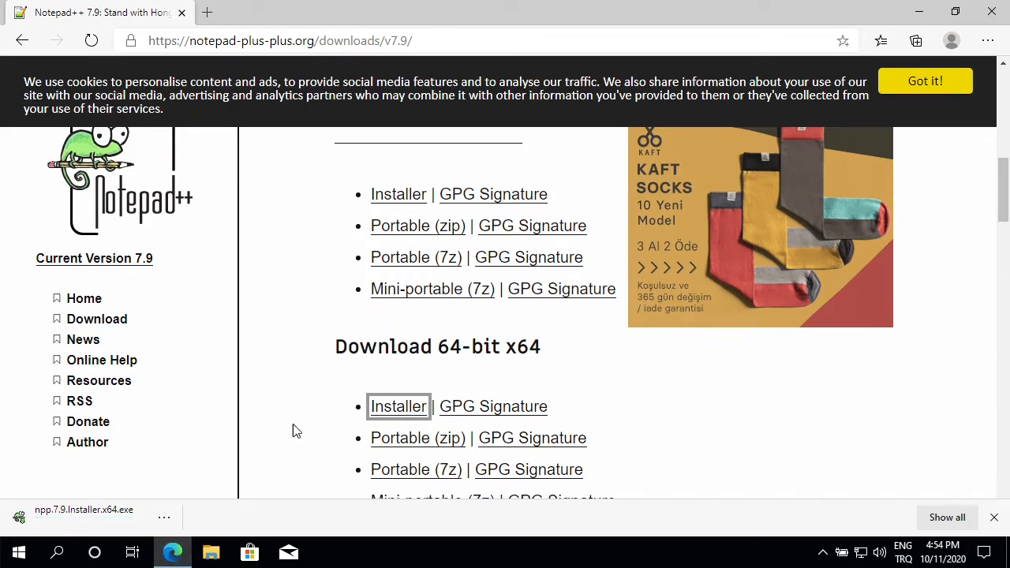
left_click(167, 517)
left_click(232, 410)
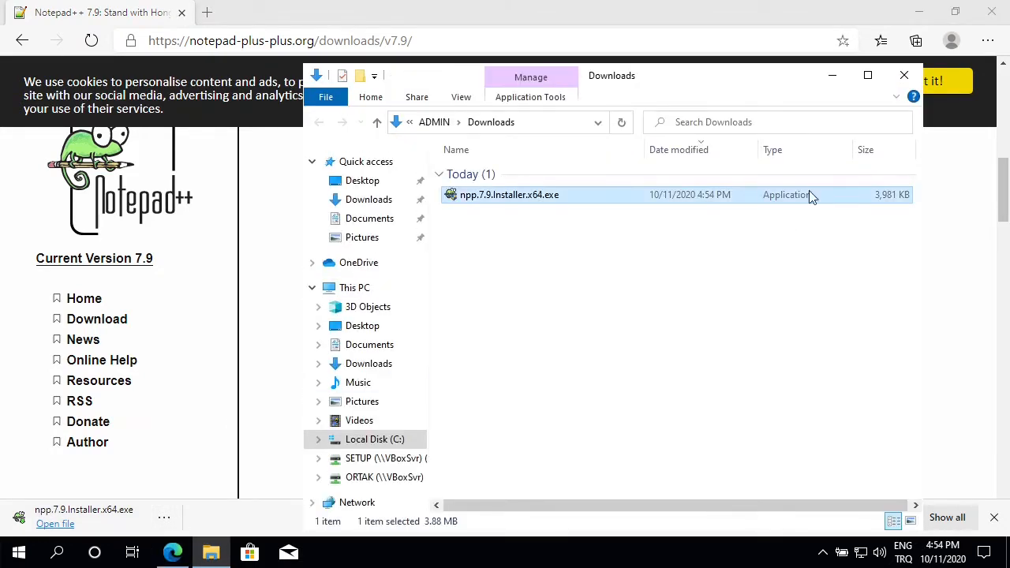
left_click(919, 16)
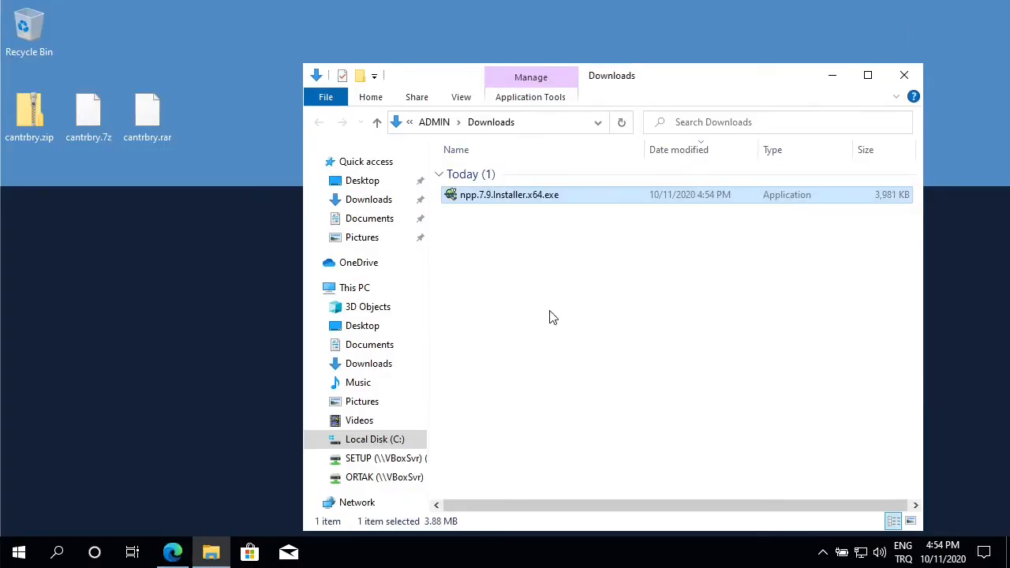
Step: Run npp.7.9.Installer.x64.exe and choose English as the installer language
double_click(519, 197)
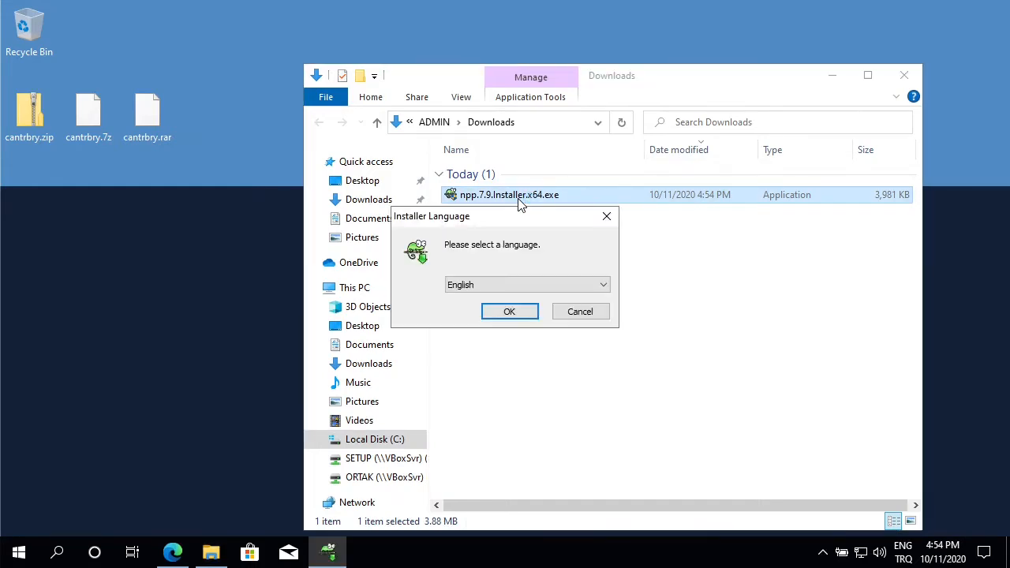
left_click(603, 290)
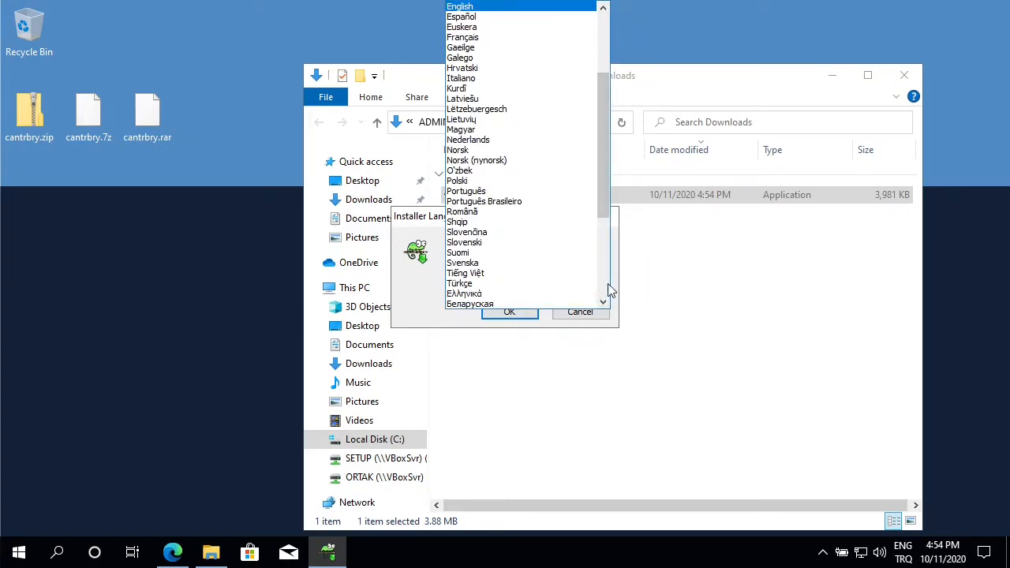
left_click(418, 292)
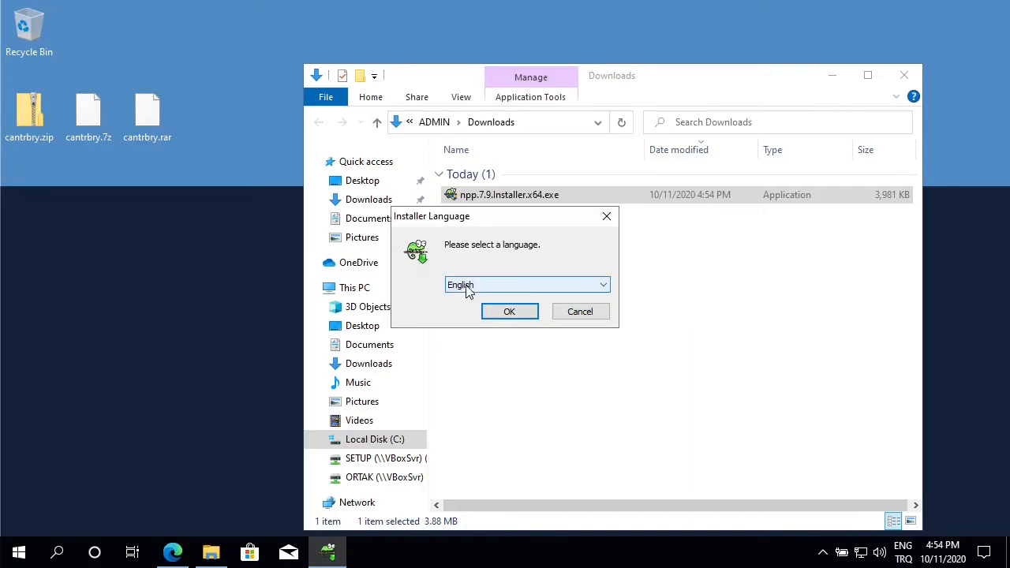
left_click(505, 315)
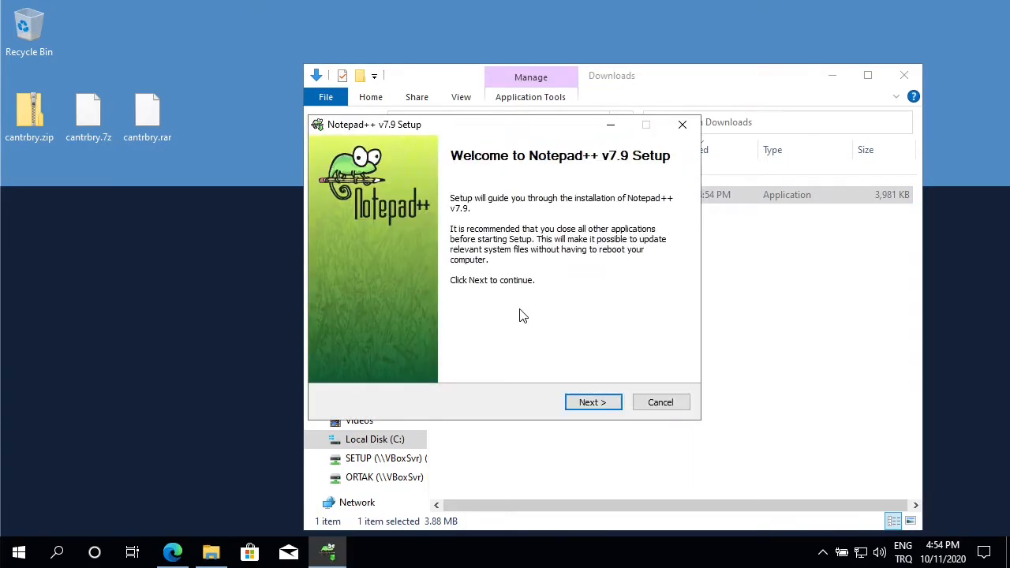
Step: Accept the license agreement in the setup wizard and keep C:\Program Files\Notepad++ as the destination folder
left_click(594, 404)
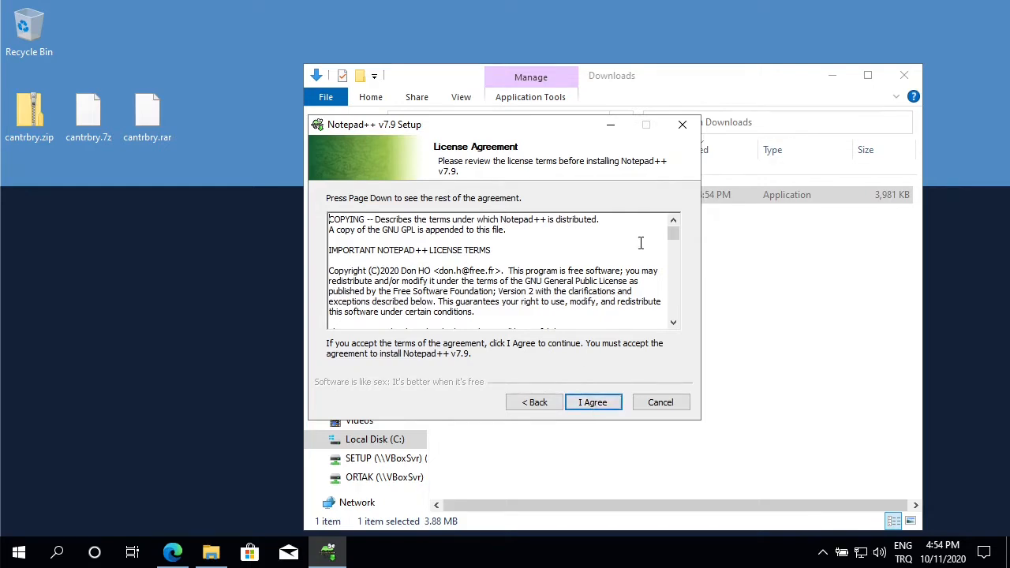
left_click(601, 407)
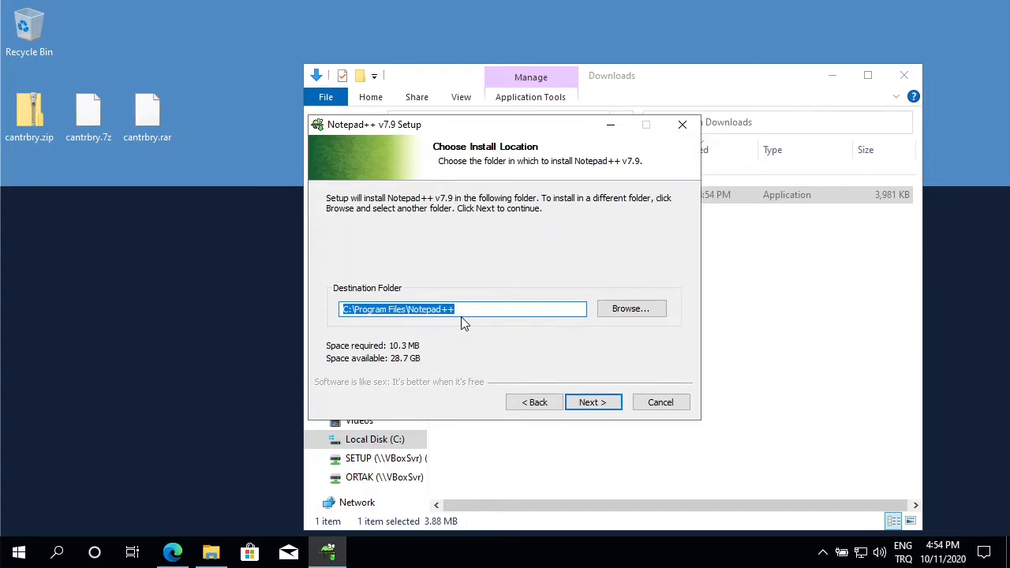
left_click(598, 405)
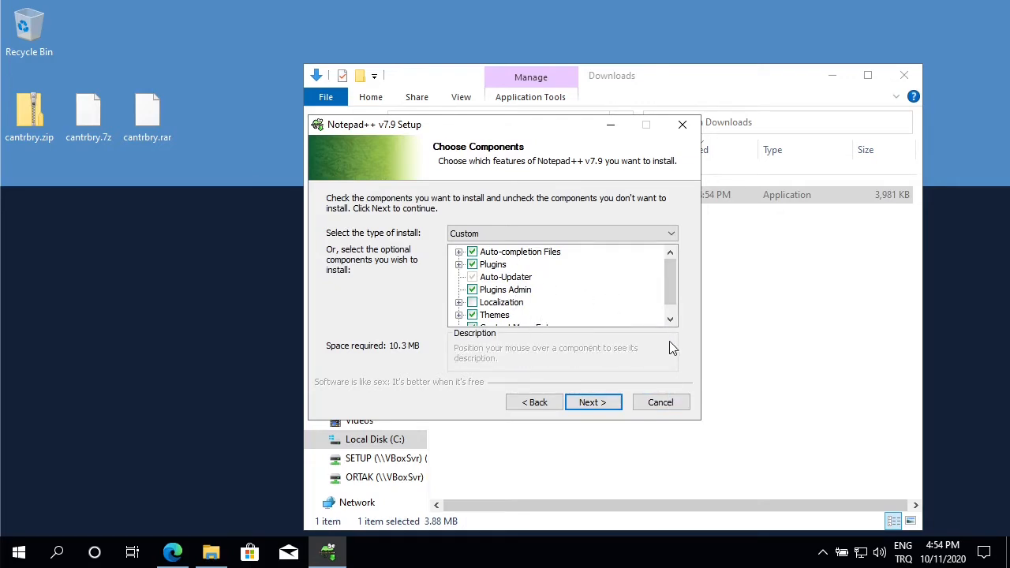
Step: Install the default components with a desktop shortcut, and finish setup with Run Notepad++ v7.9 enabled
left_click(608, 405)
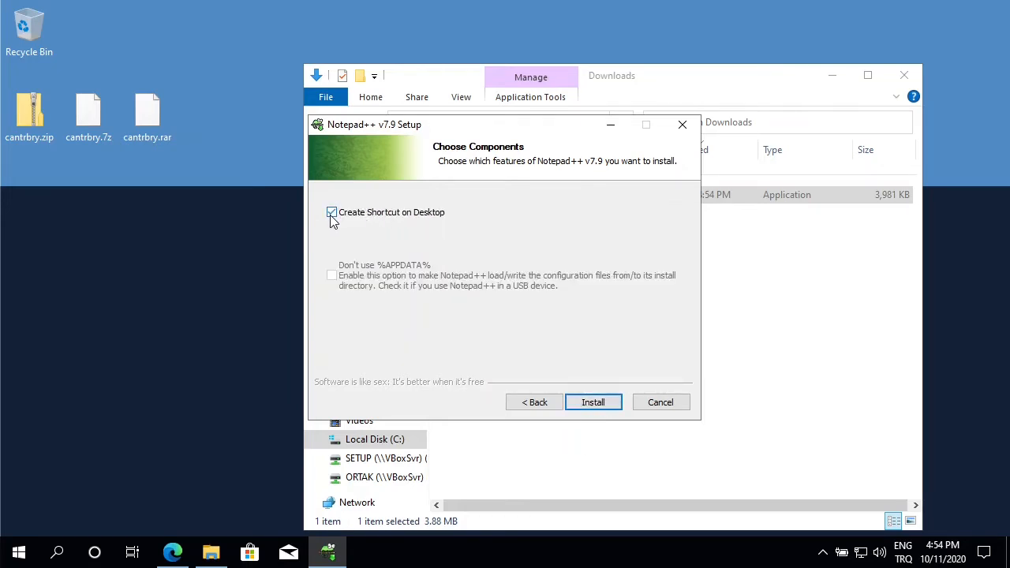
left_click(593, 402)
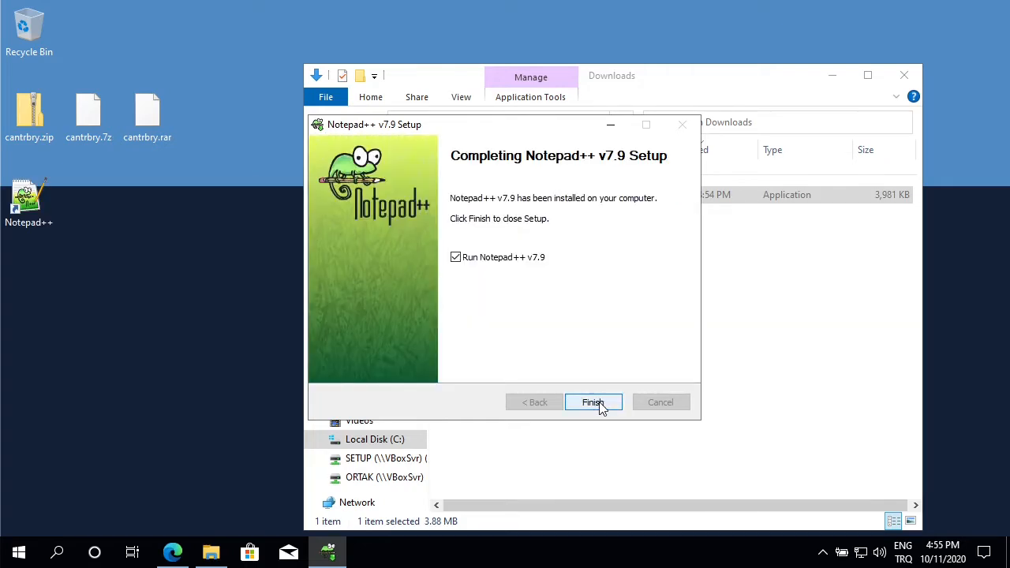
left_click(600, 406)
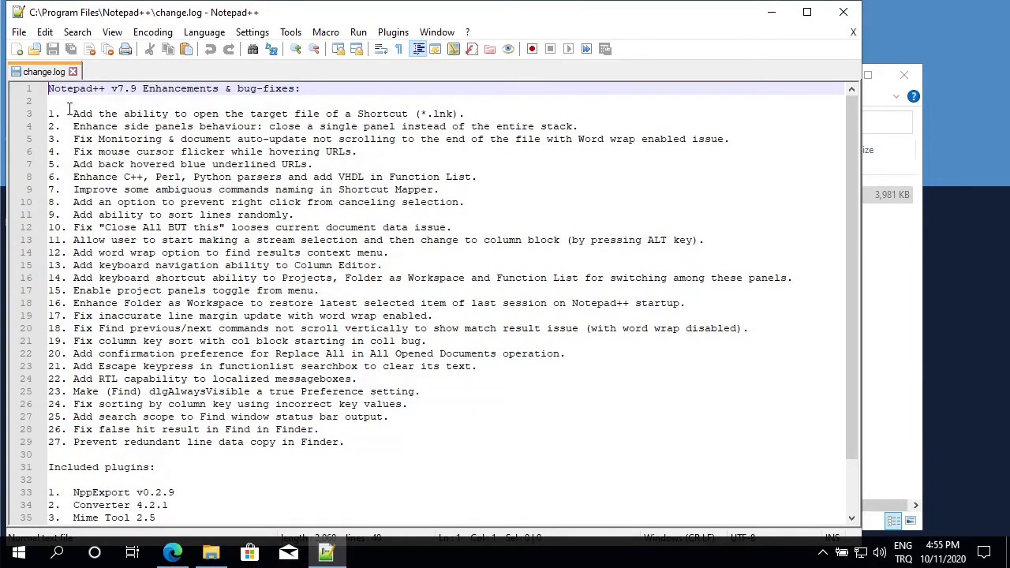
Step: Close change.log, exit Notepad++ and reposition the Downloads window on the desktop
left_click(73, 72)
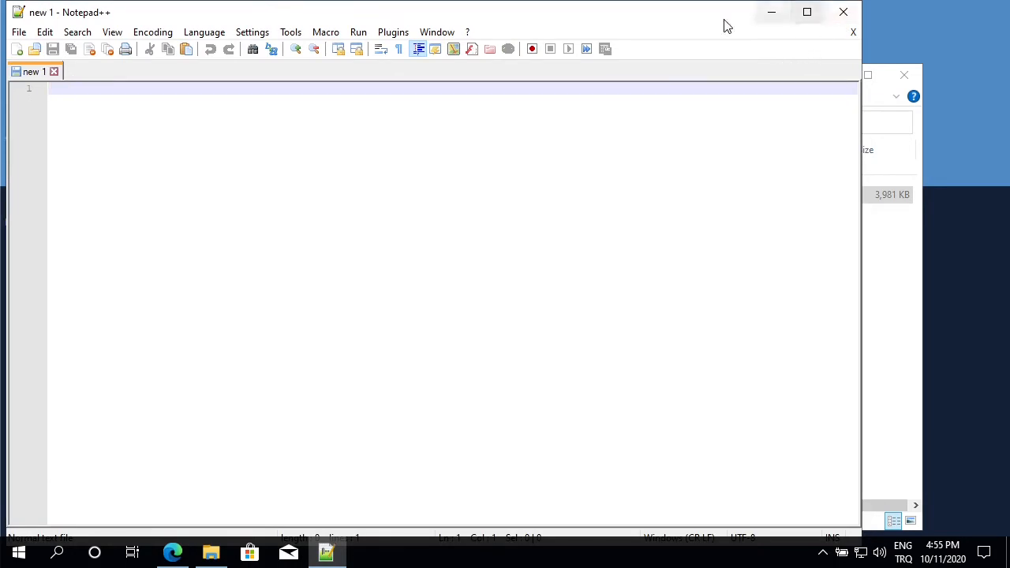
left_click_drag(580, 19, 655, 28)
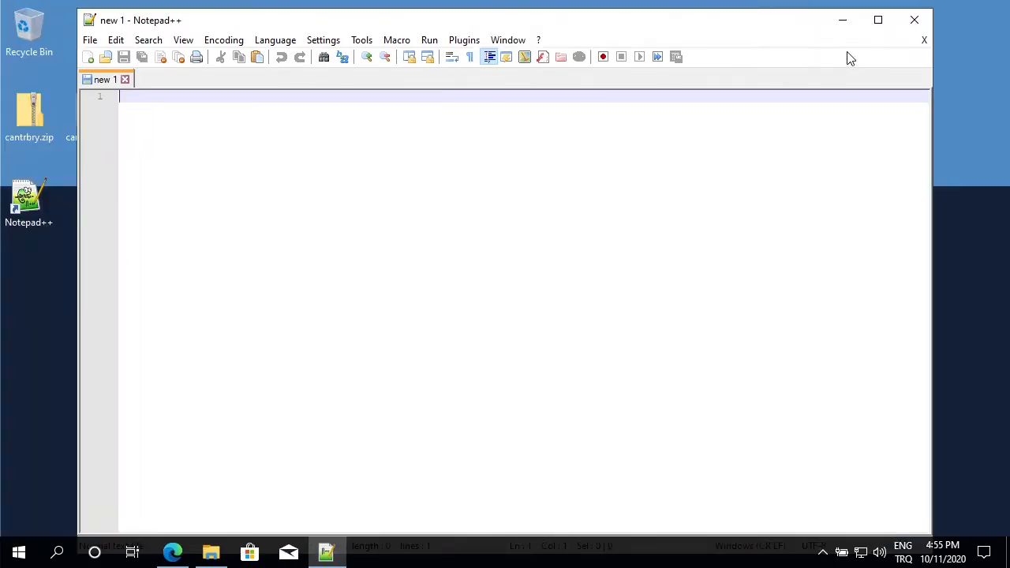
left_click(914, 26)
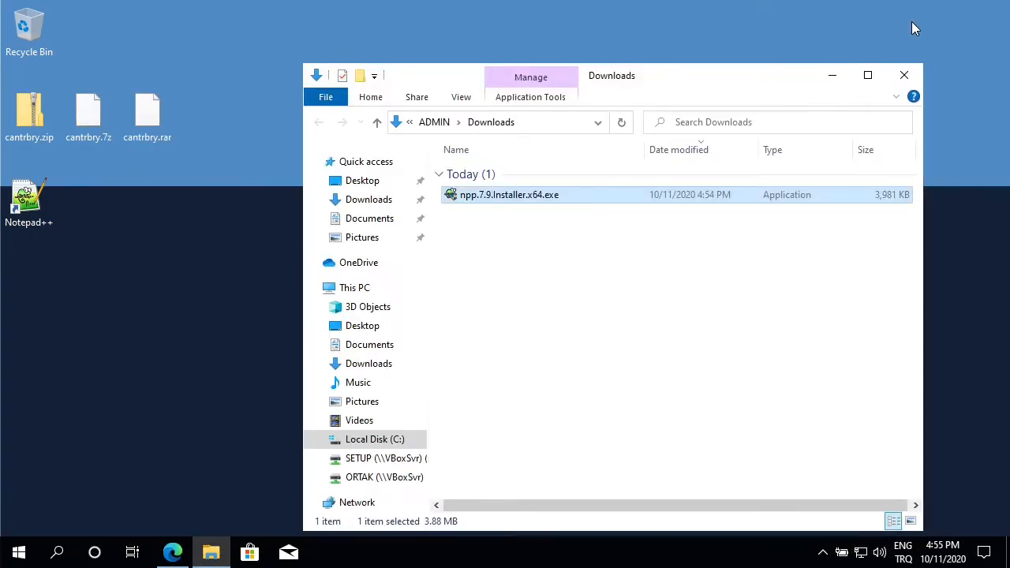
left_click_drag(706, 75, 681, 32)
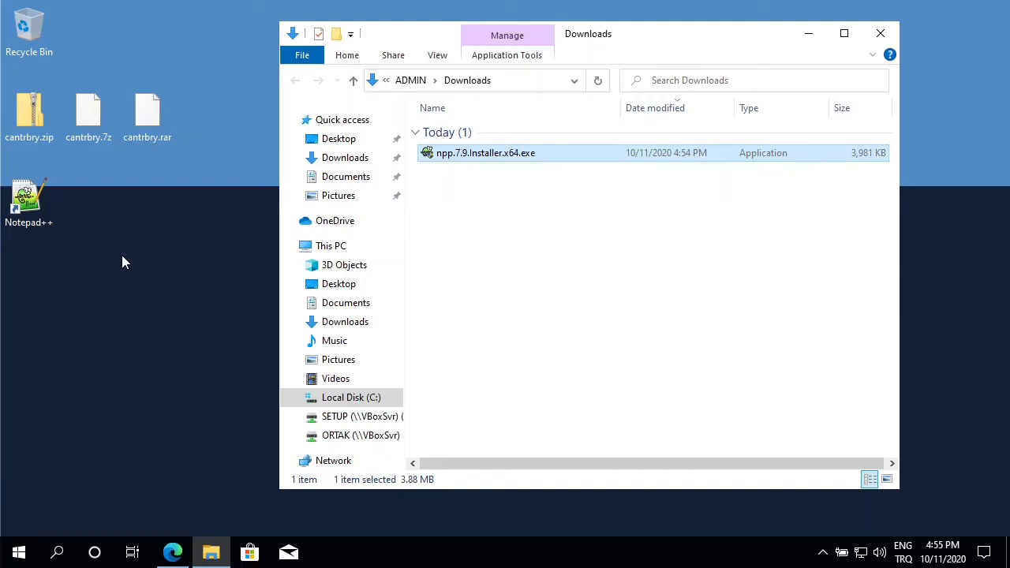
Step: Launch Notepad++ from its desktop shortcut and write "lorem ipsum" and "something" on two separate lines
left_click(29, 186)
double_click(28, 186)
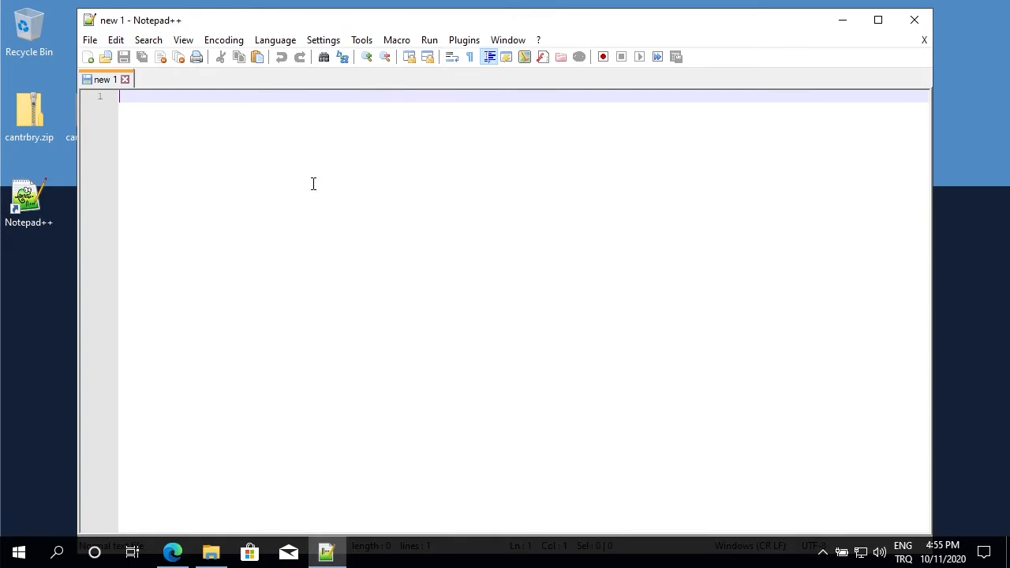
type("1c")
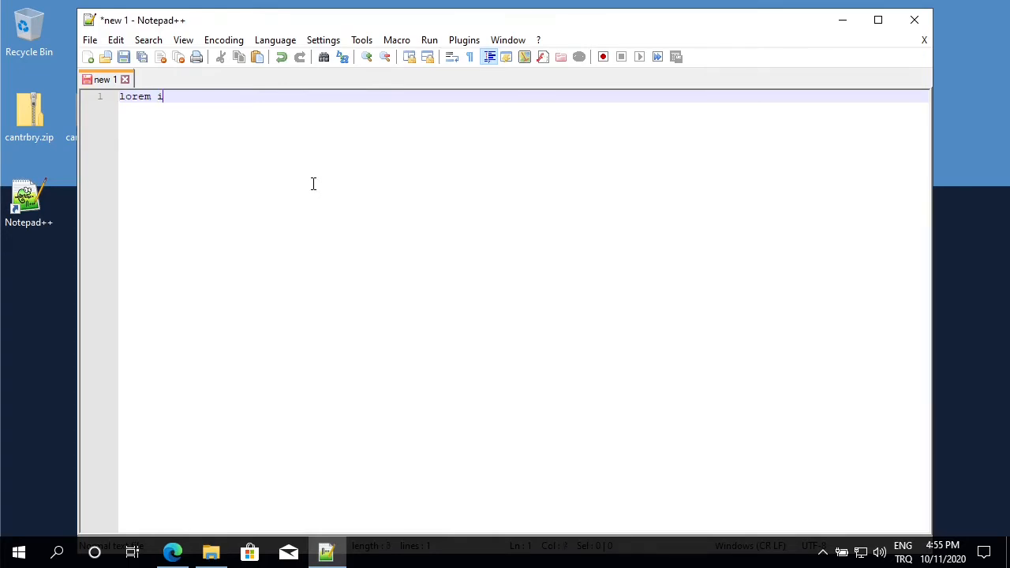
type("rem ipsum")
key("Return")
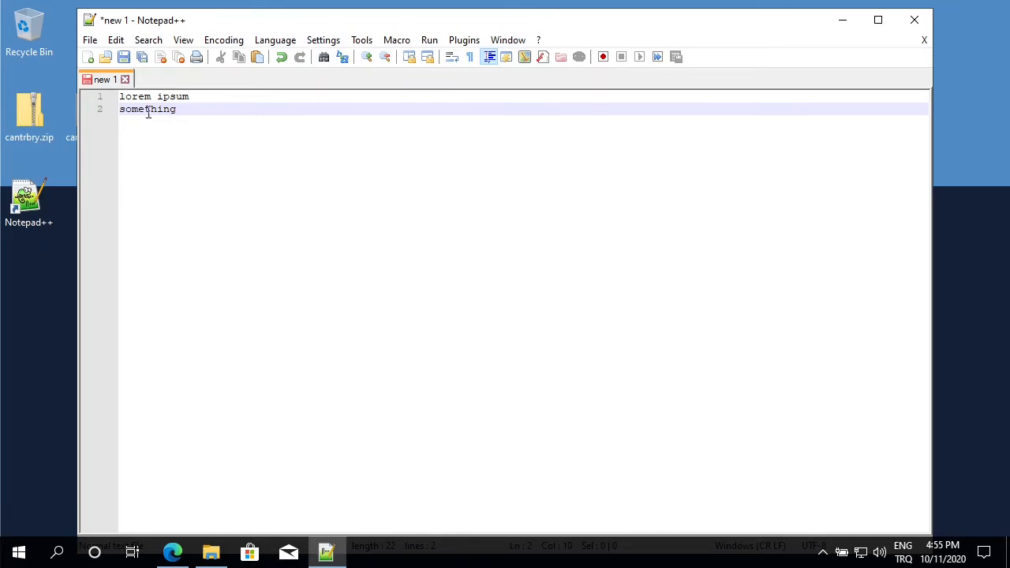
Step: Save the document on the Desktop as test01.txt, and exit Notepad++
left_click(123, 57)
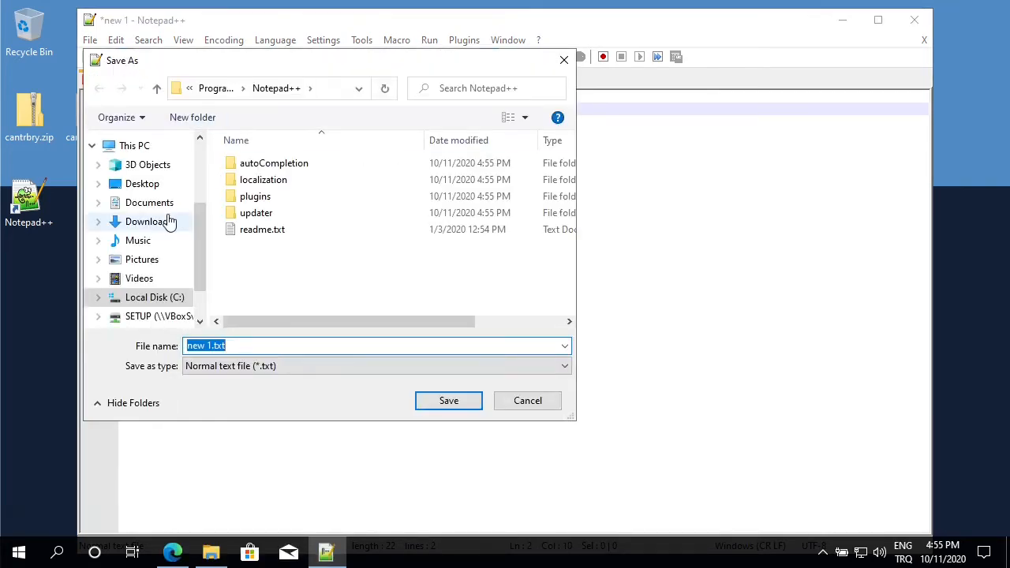
left_click(141, 185)
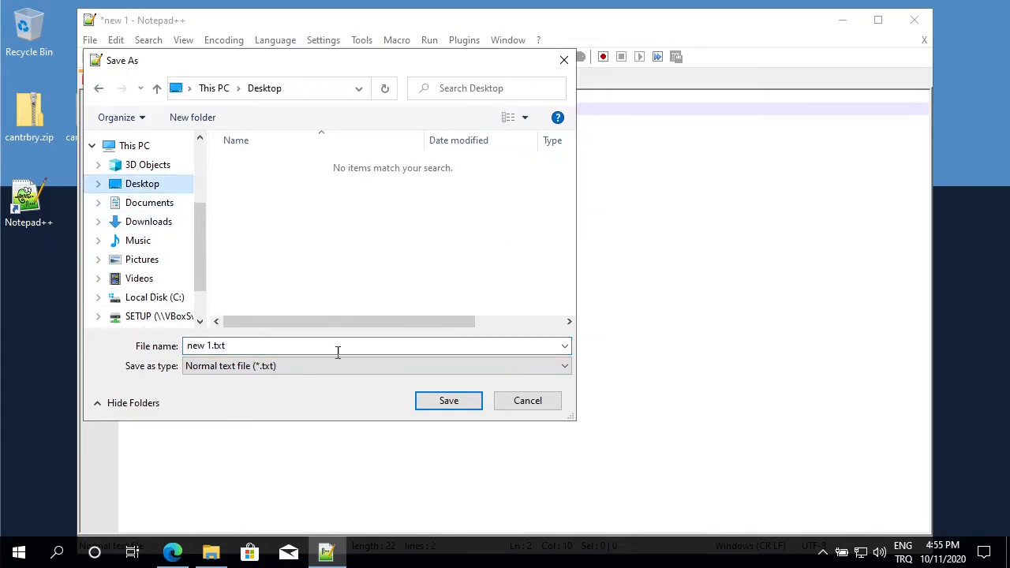
left_click(245, 345)
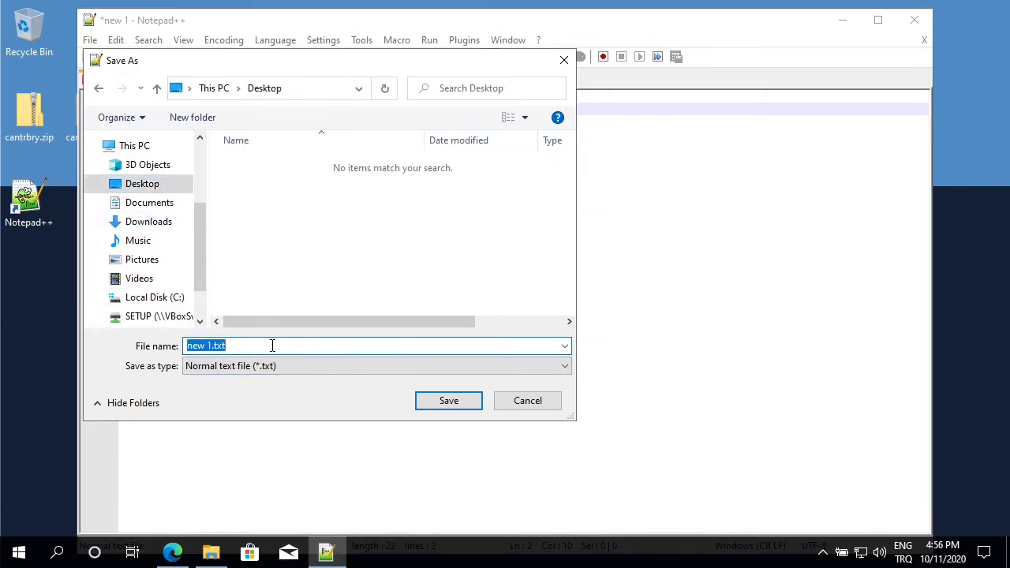
type("test0")
left_click(458, 404)
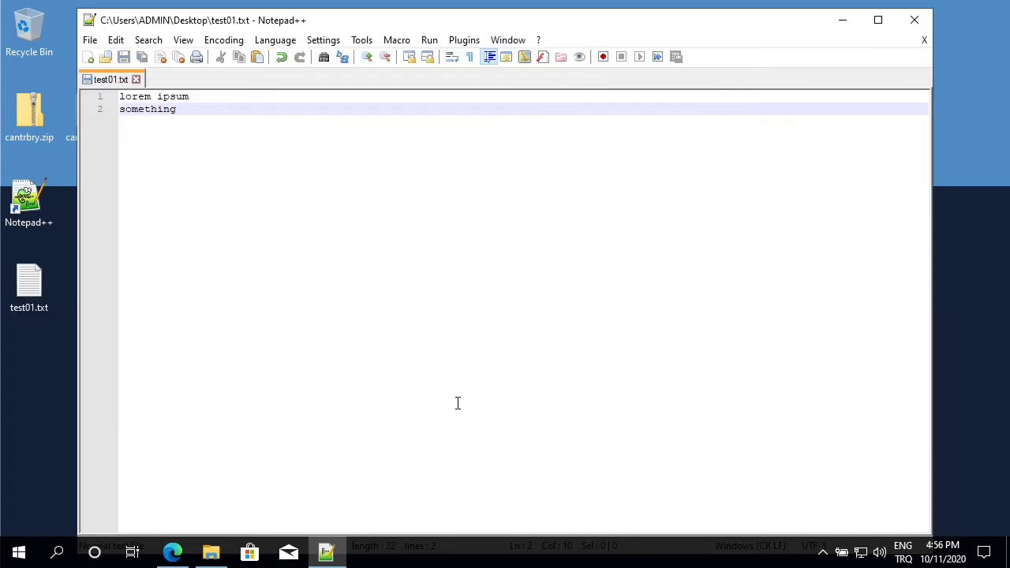
left_click(925, 40)
left_click(913, 20)
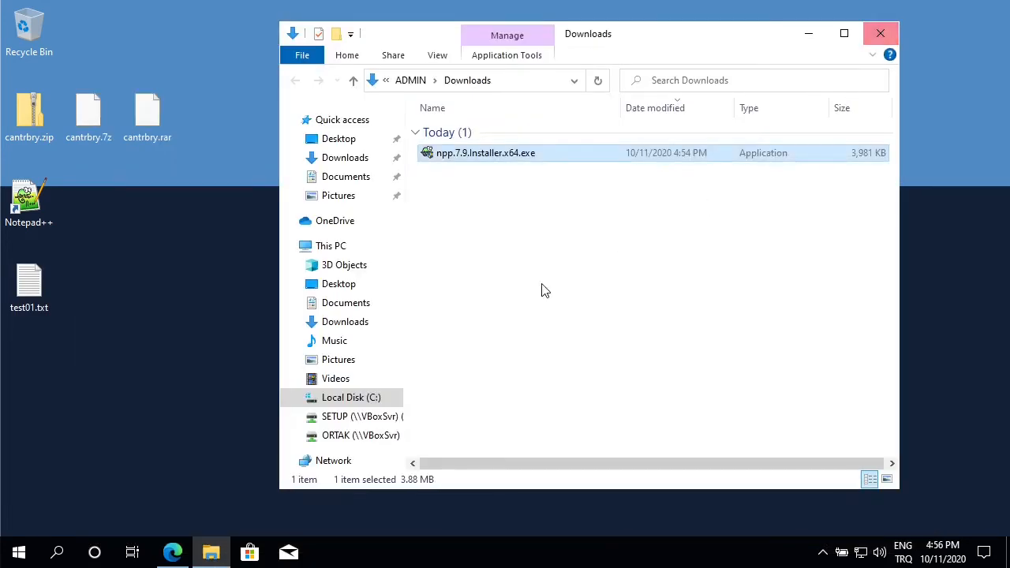
left_click(17, 286)
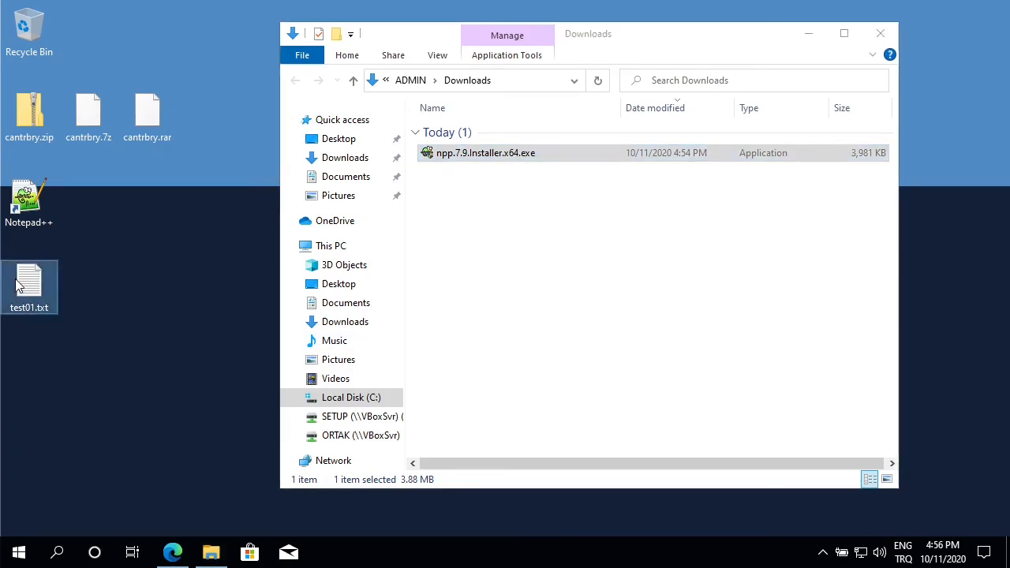
right_click(32, 277)
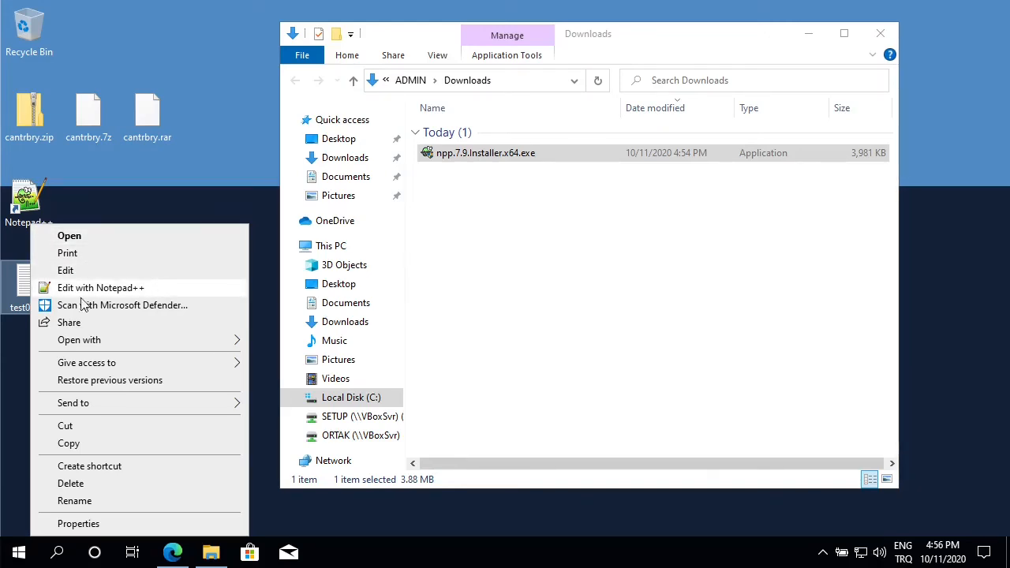
left_click(23, 324)
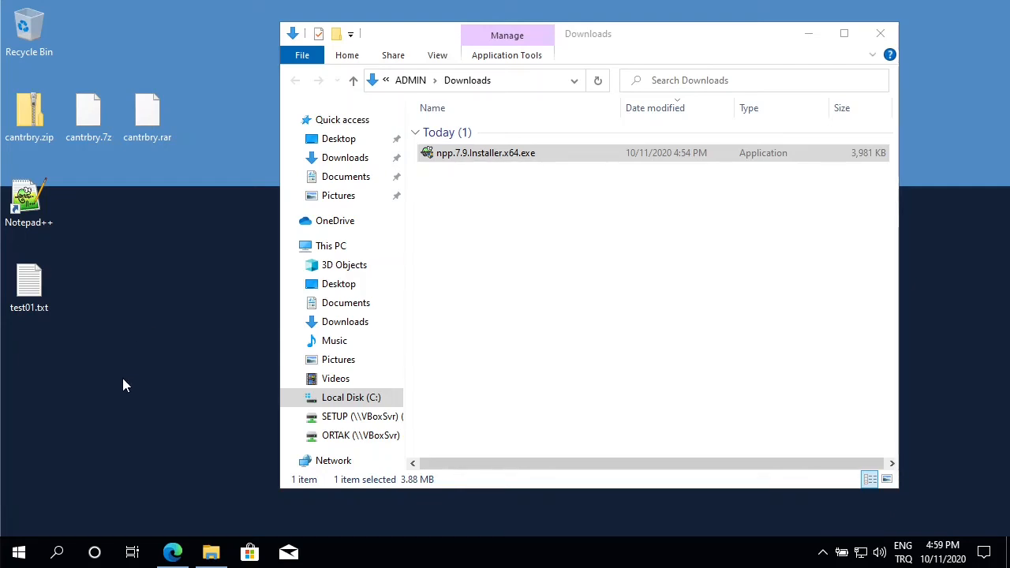
Step: Bring up the full list of apps for opening test01.txt, with Always use this app to open .txt files enabled
right_click(37, 291)
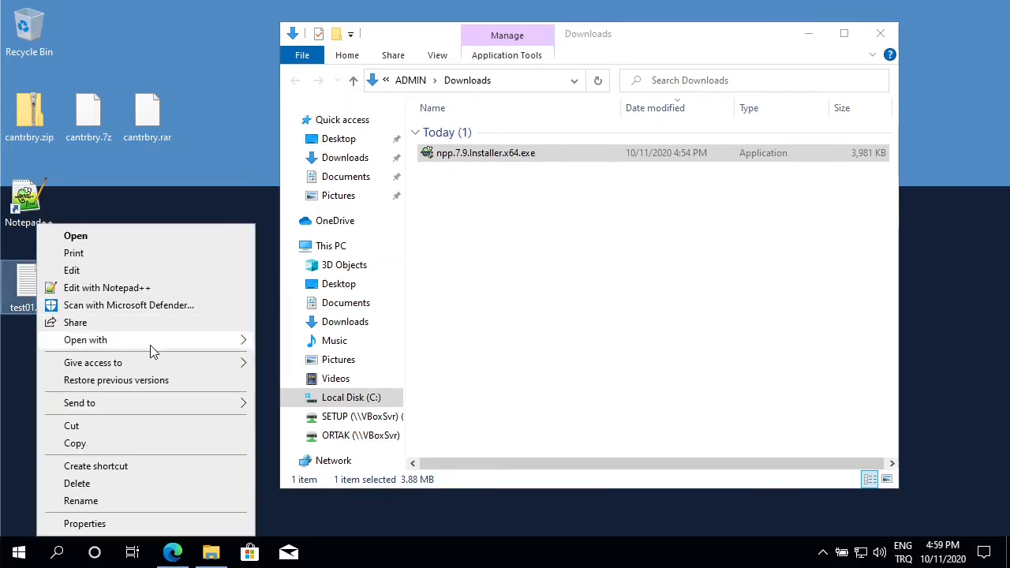
mouse_move(162, 350)
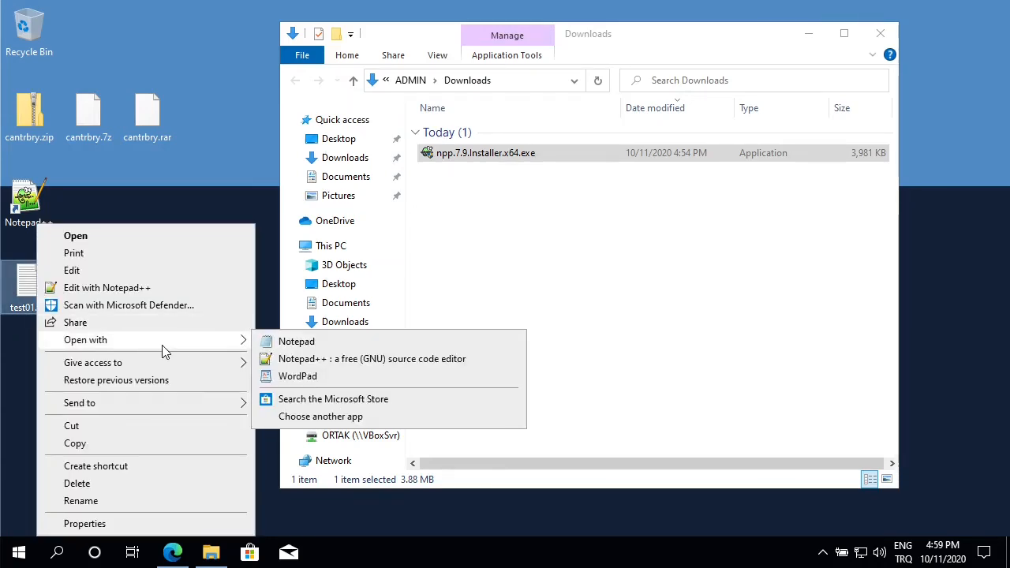
left_click(335, 420)
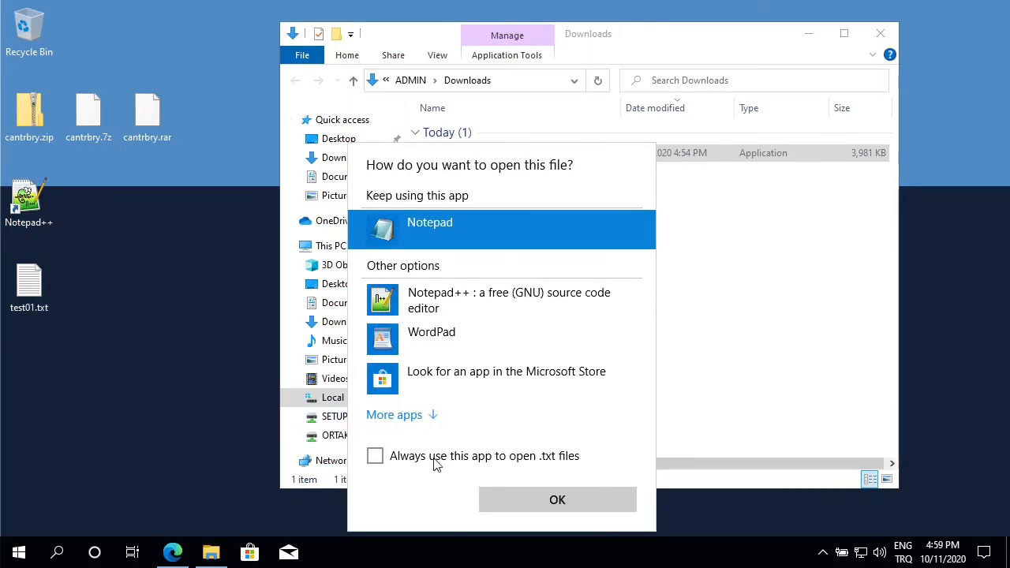
left_click(376, 458)
left_click(410, 418)
scroll(517, 398, "down", 1)
scroll(516, 399, "down", 1)
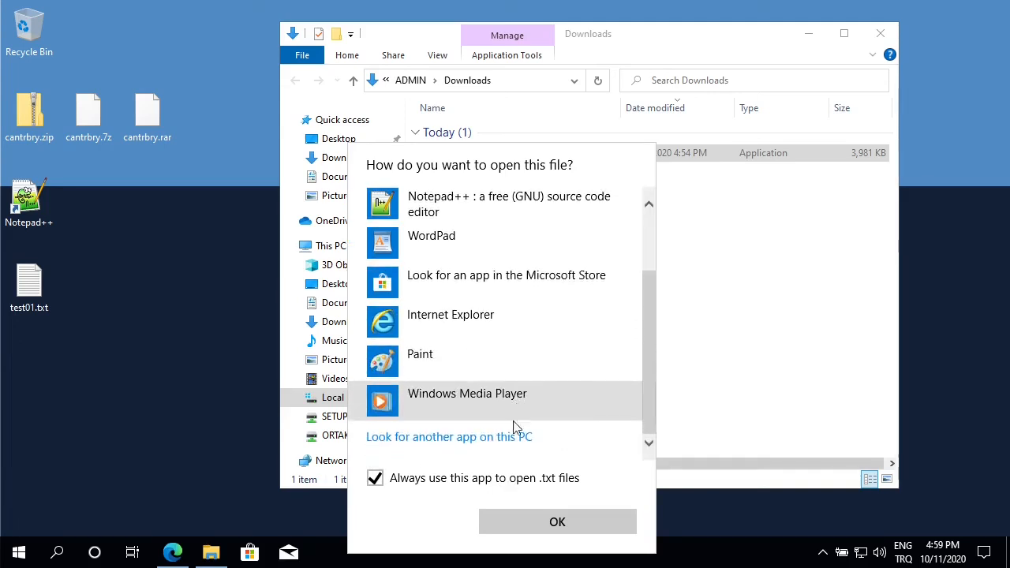
Step: Assign notepad++.exe from the Notepad++ folder in Program Files as the app for .txt files, and close the opened document window
left_click(436, 439)
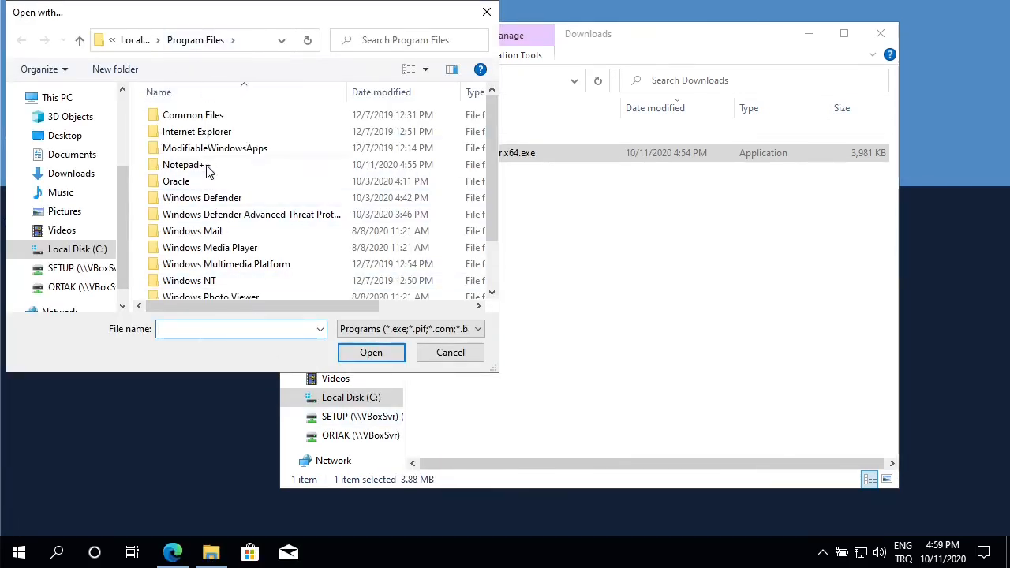
double_click(206, 165)
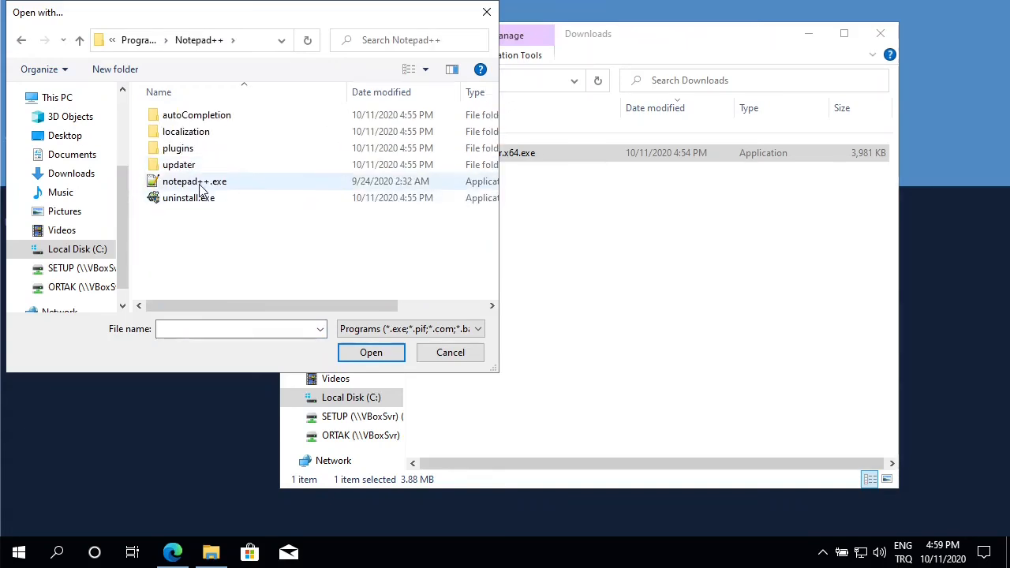
left_click(199, 186)
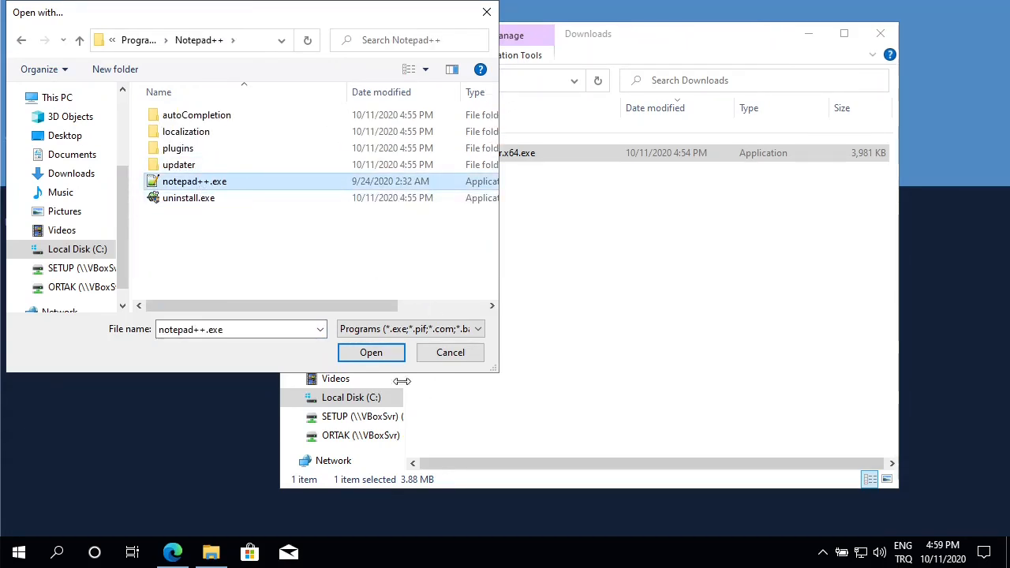
left_click(371, 353)
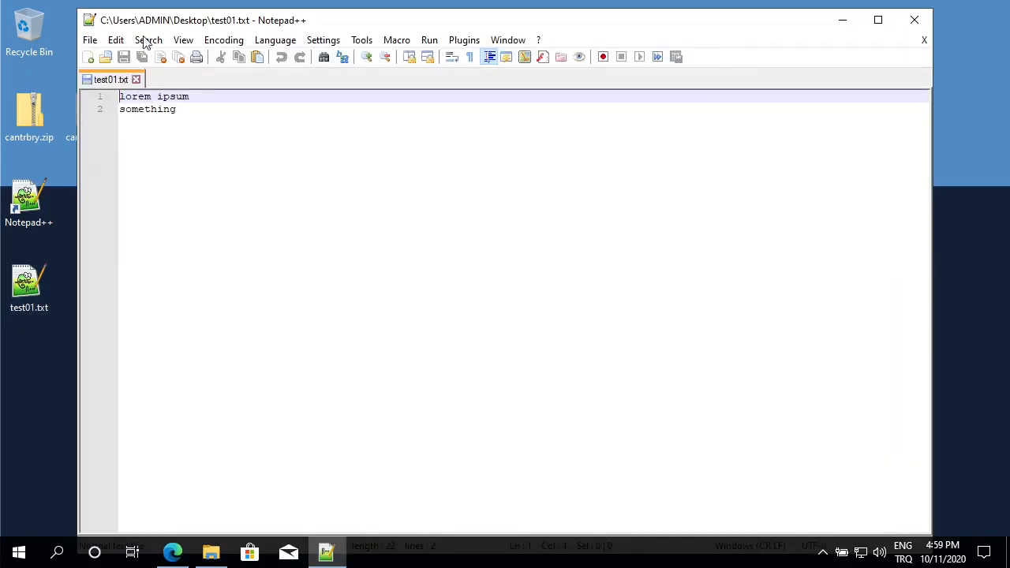
left_click(914, 20)
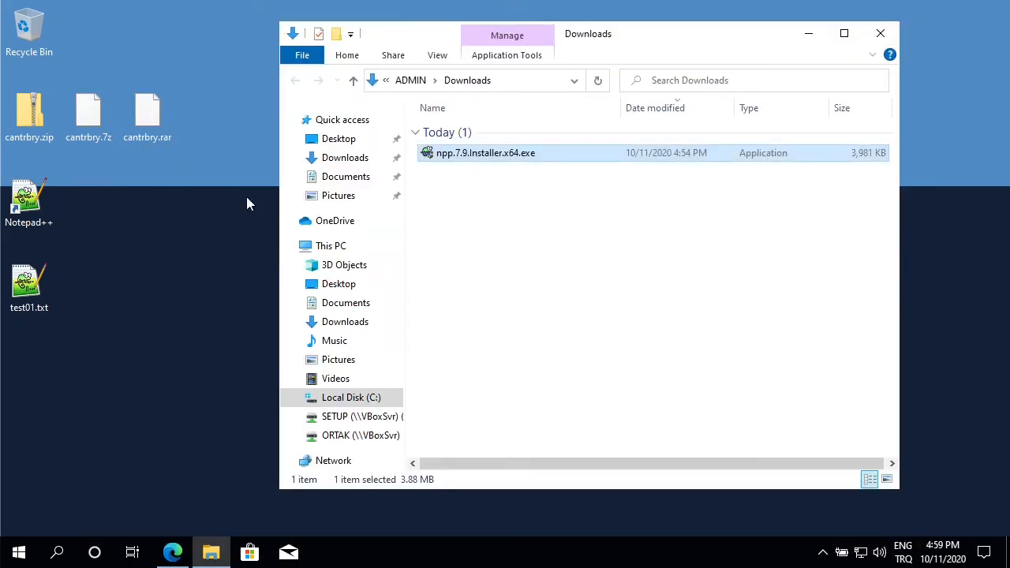
left_click(122, 262)
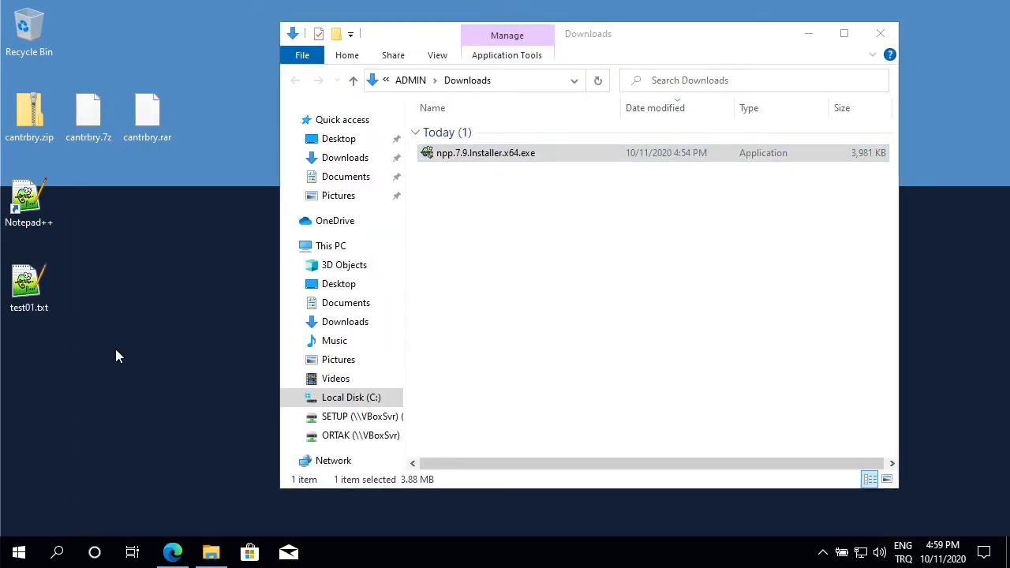
Step: Open test01.txt from the desktop with its default app to check the file association, and close it
left_click(32, 294)
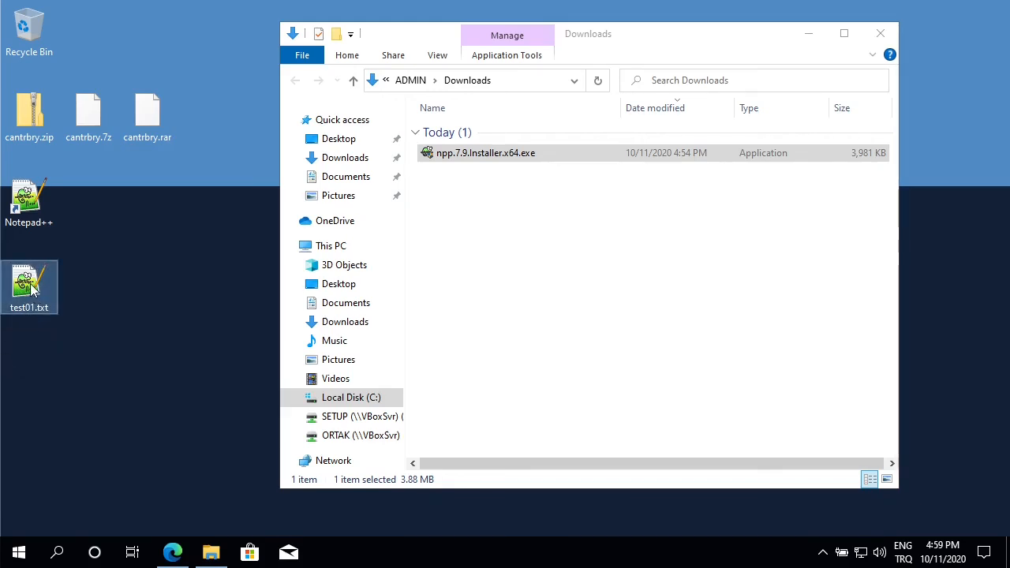
double_click(31, 289)
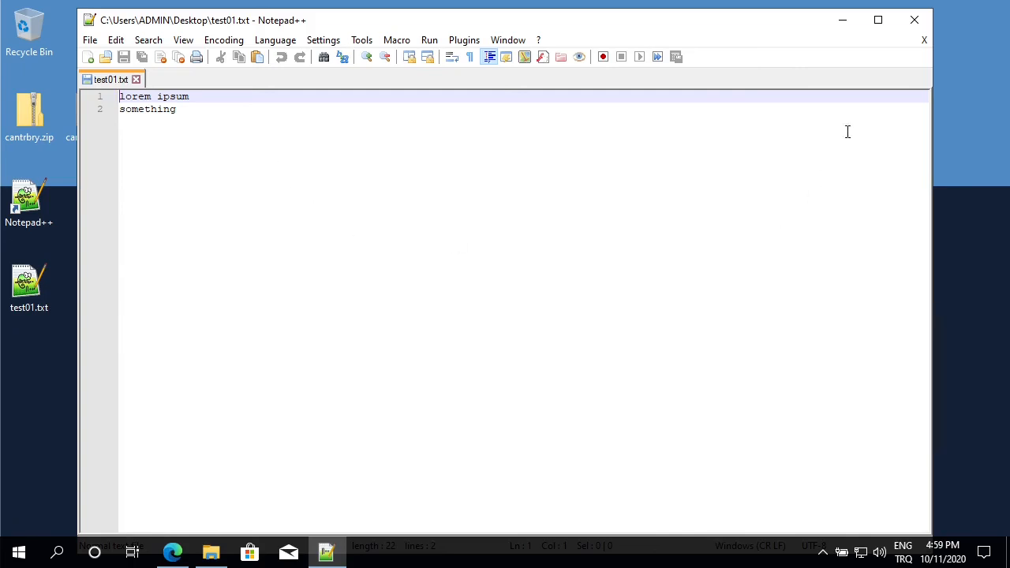
left_click(914, 20)
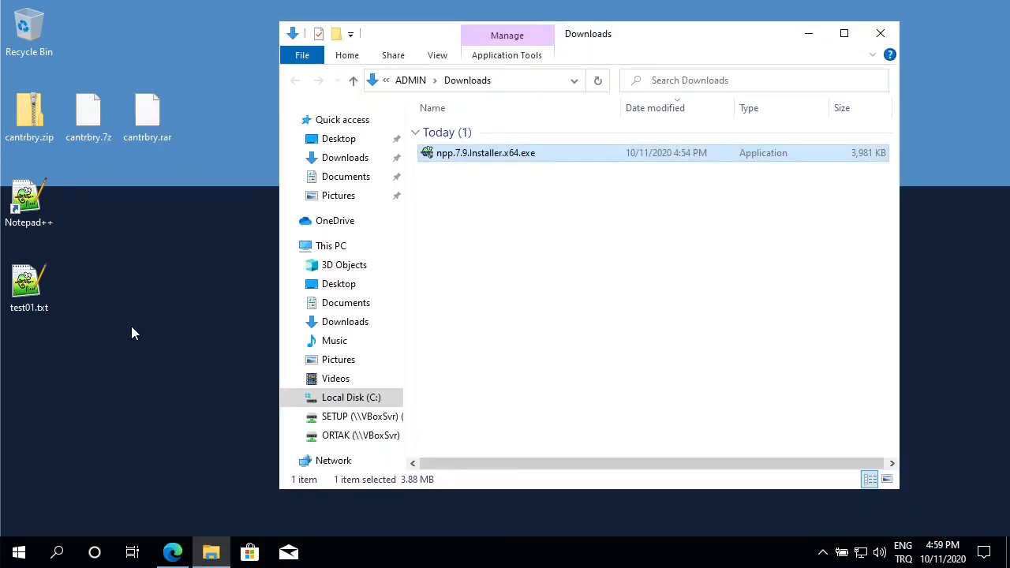
Step: Open test01.txt in Windows Notepad with the file's Edit command, and close it
right_click(32, 286)
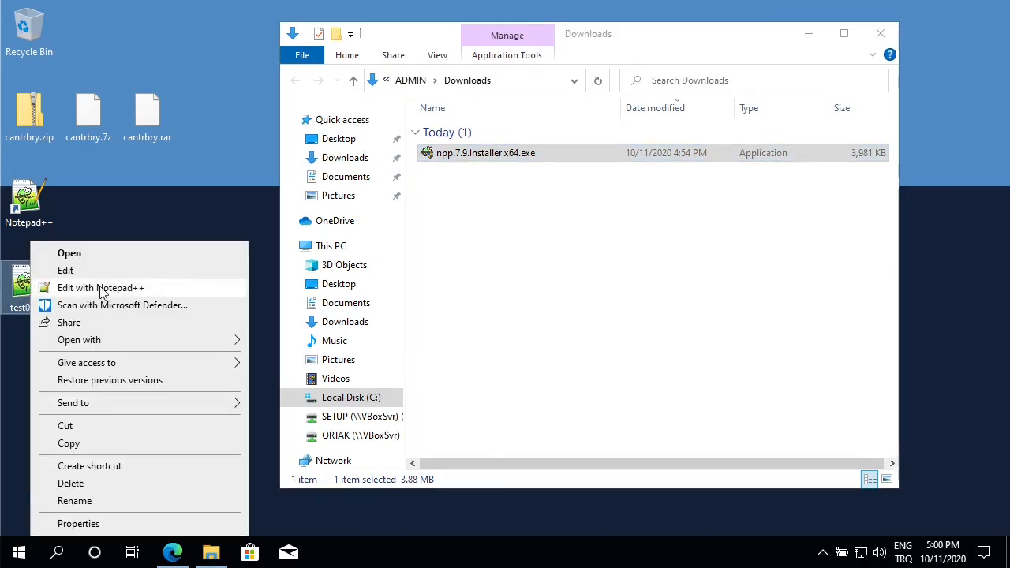
left_click(68, 270)
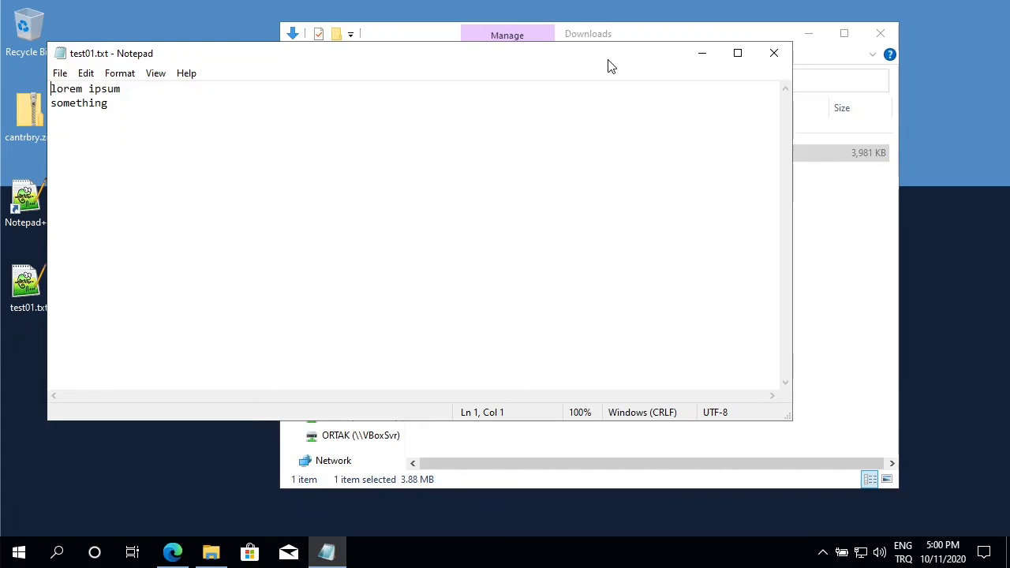
left_click(775, 54)
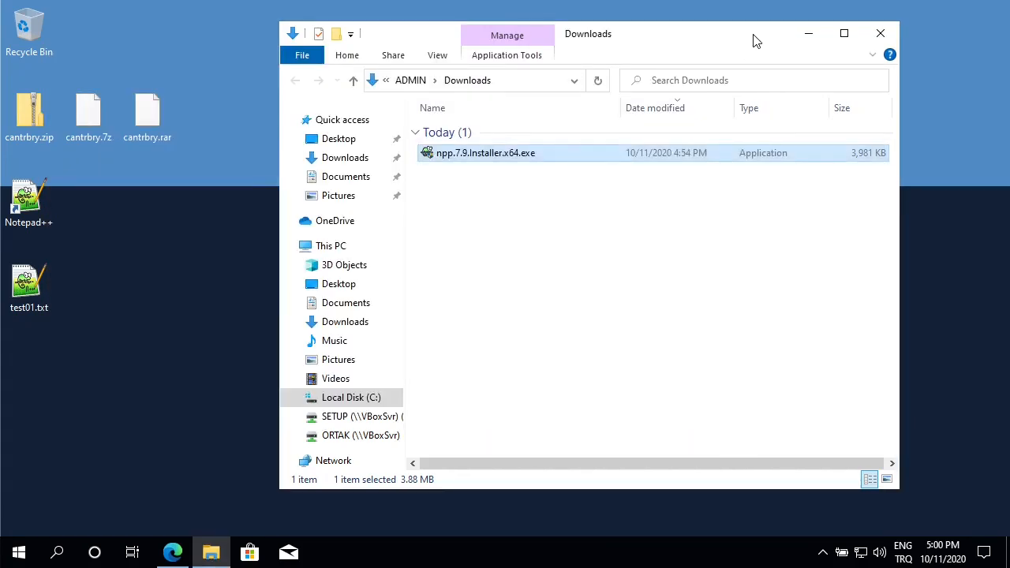